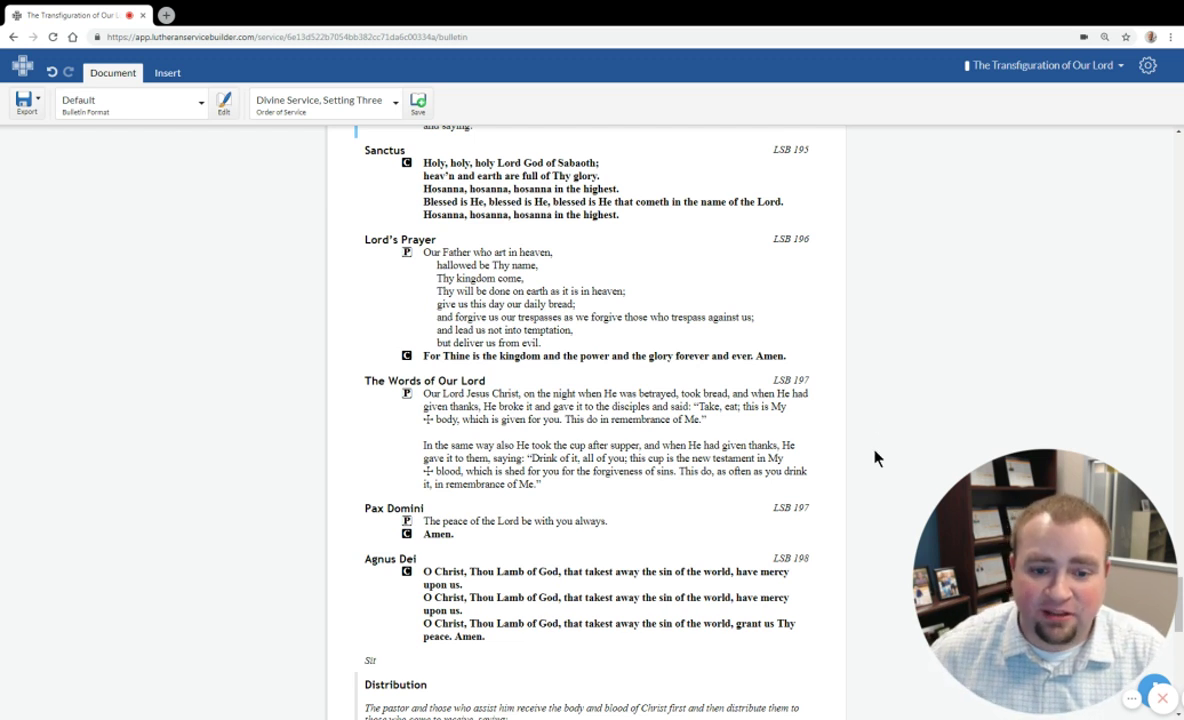
- Select the Lord's Prayer and preview its Divine Service, Setting One version, then restore the Setting Three version
left_click(468, 287)
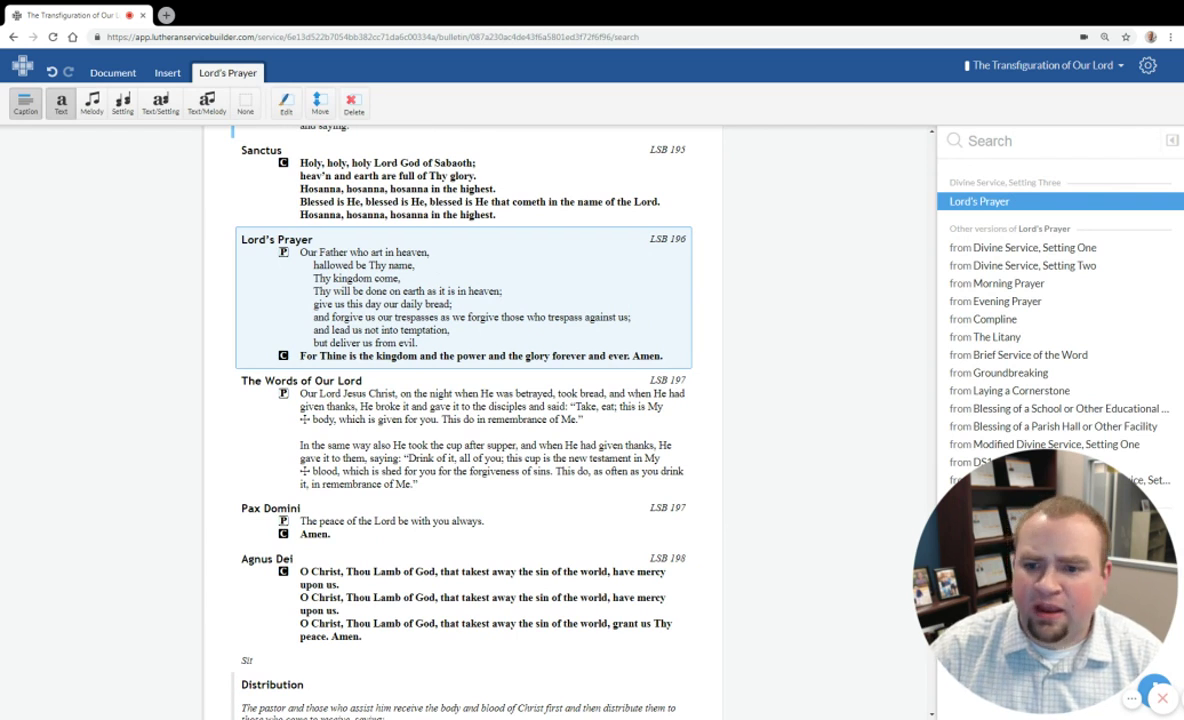
left_click(1061, 254)
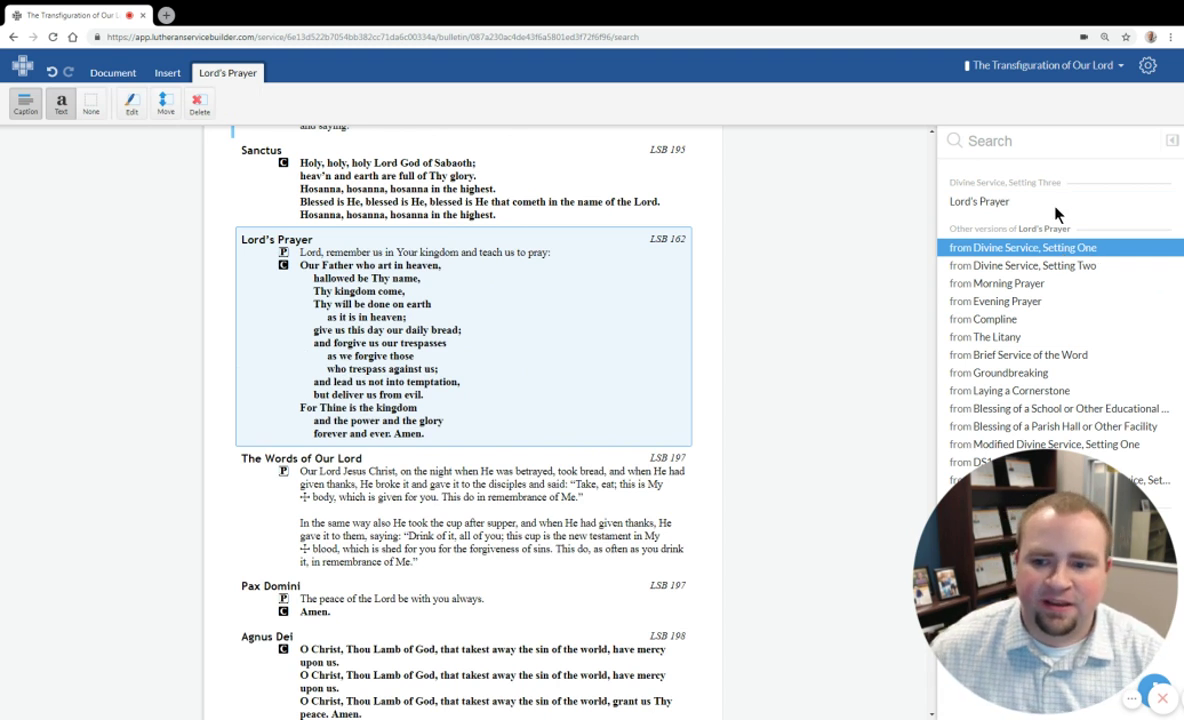
left_click(996, 202)
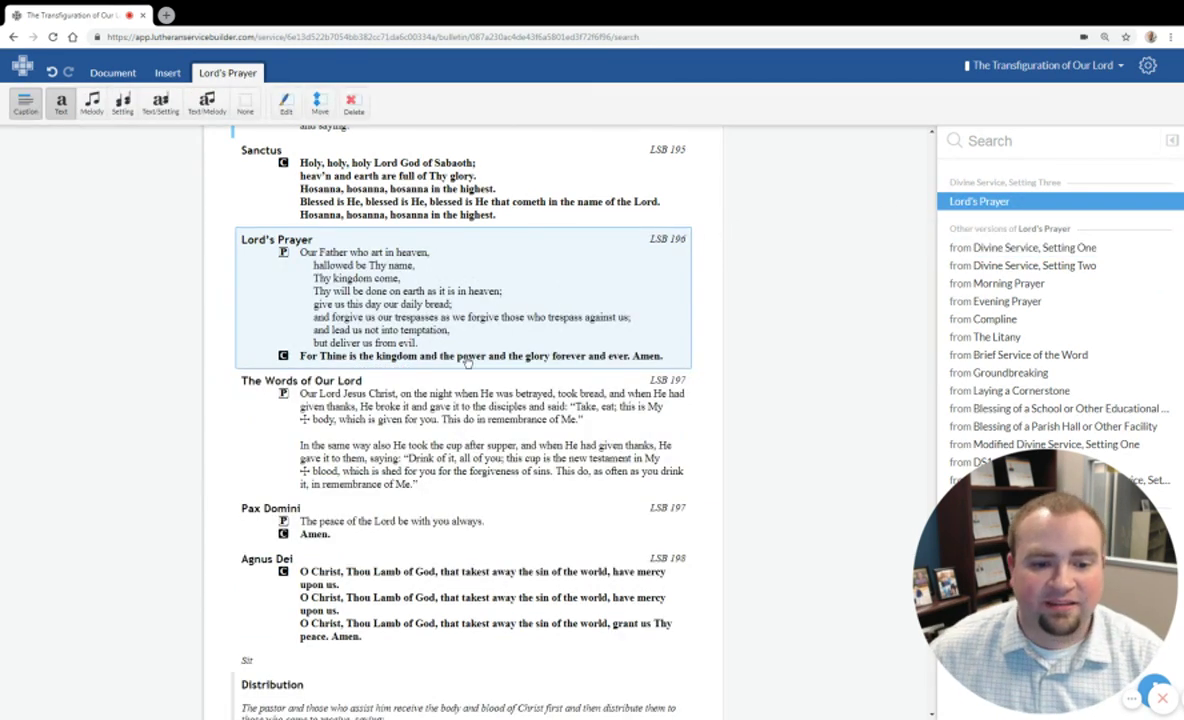
left_click(1051, 252)
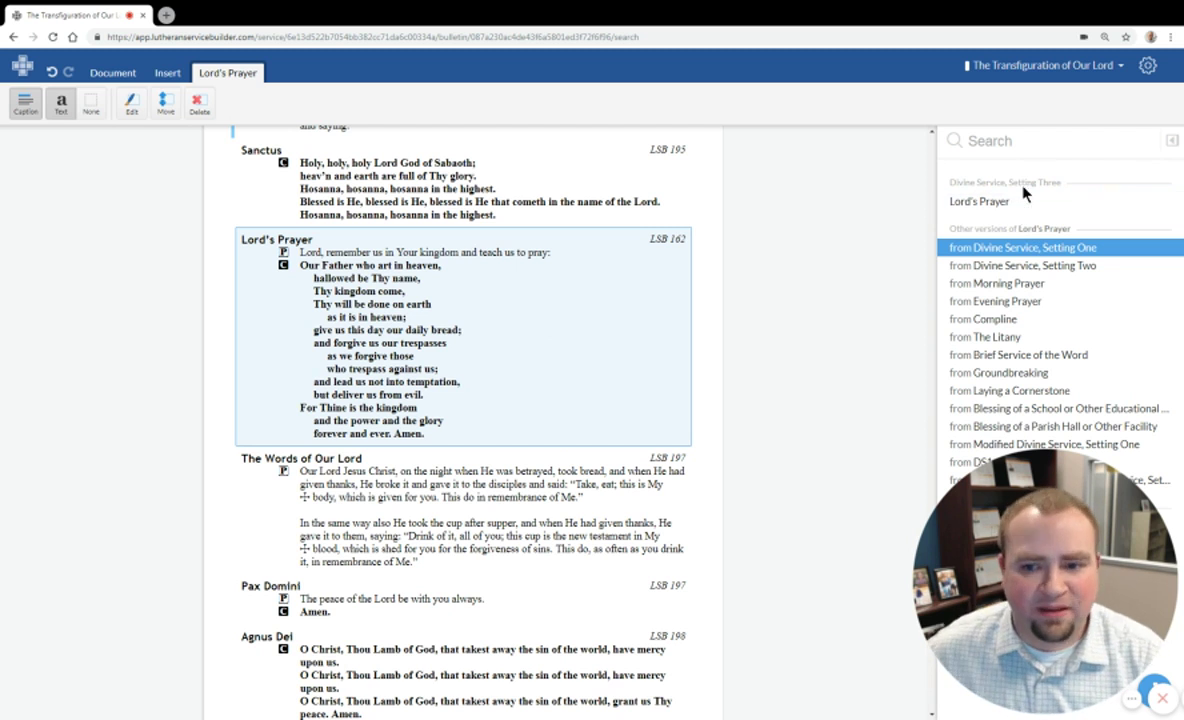
left_click(1006, 206)
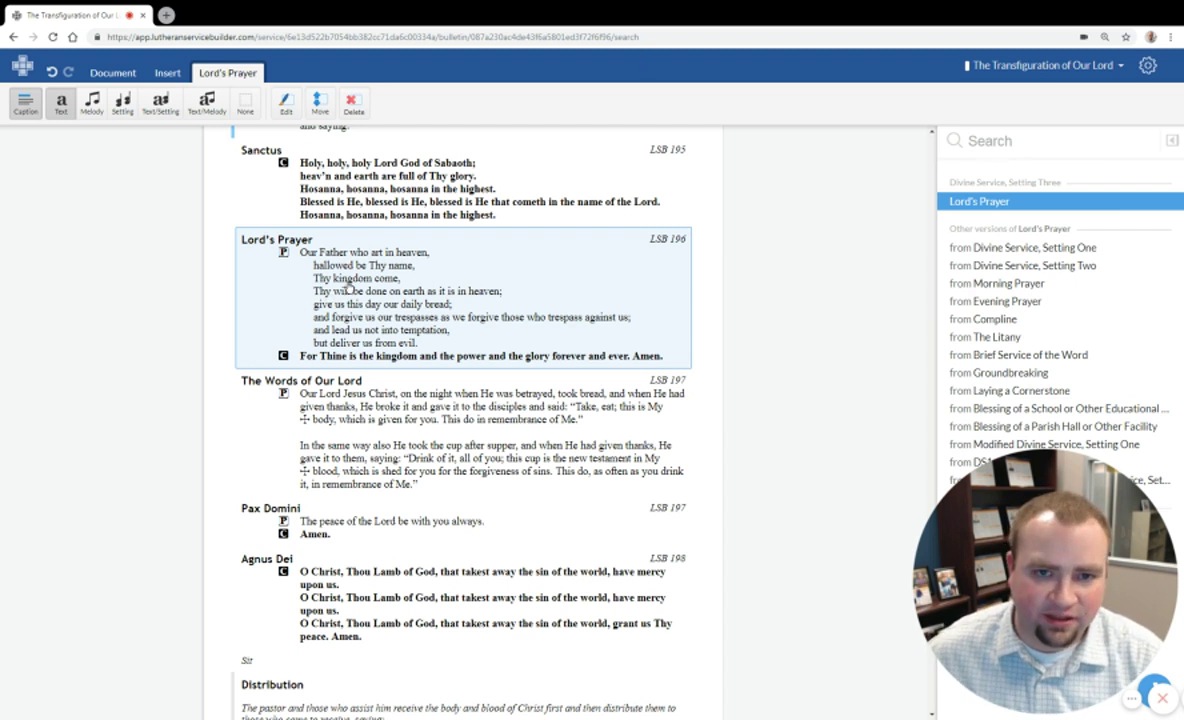
- Preview the Lord's Prayer as Melody, Setting and Text/Setting, then return it to the Text format
left_click(99, 115)
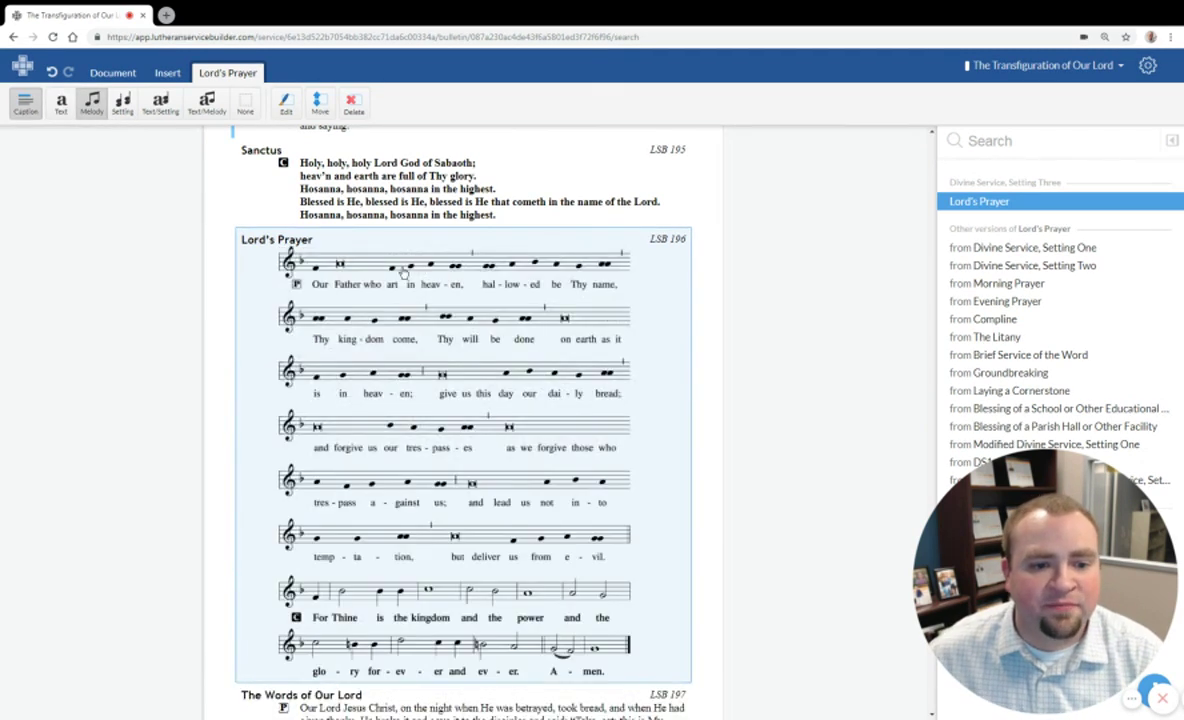
left_click(123, 104)
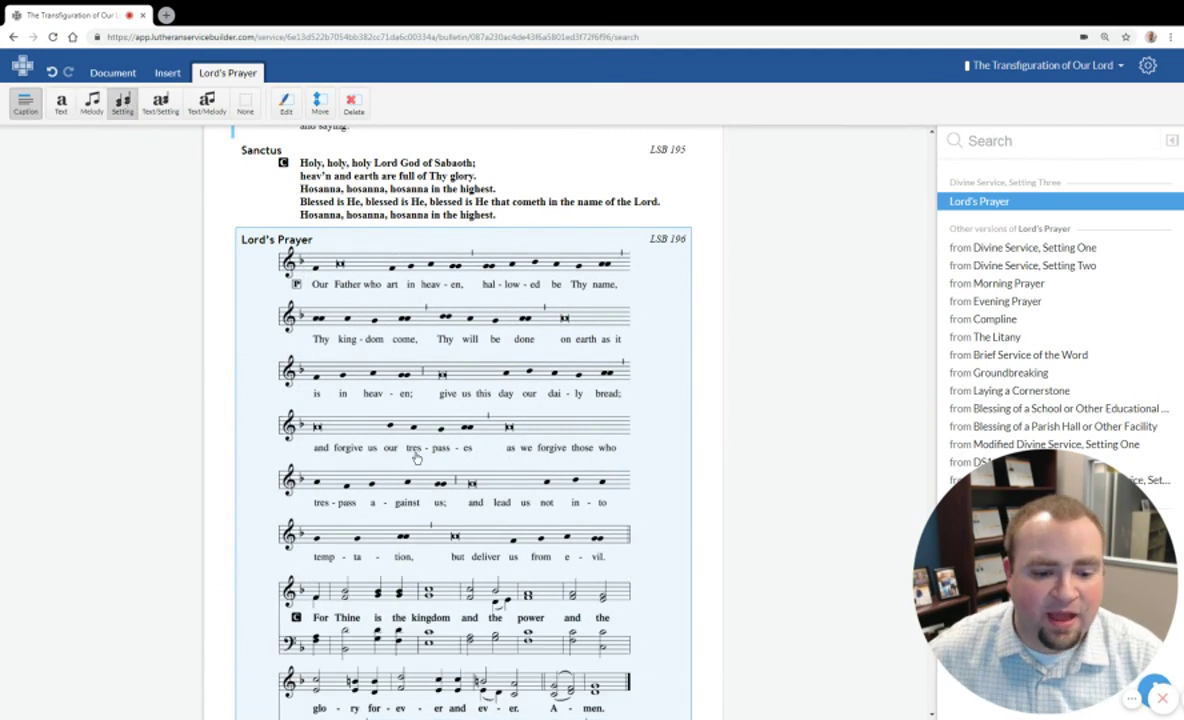
scroll(402, 434, "down", 2)
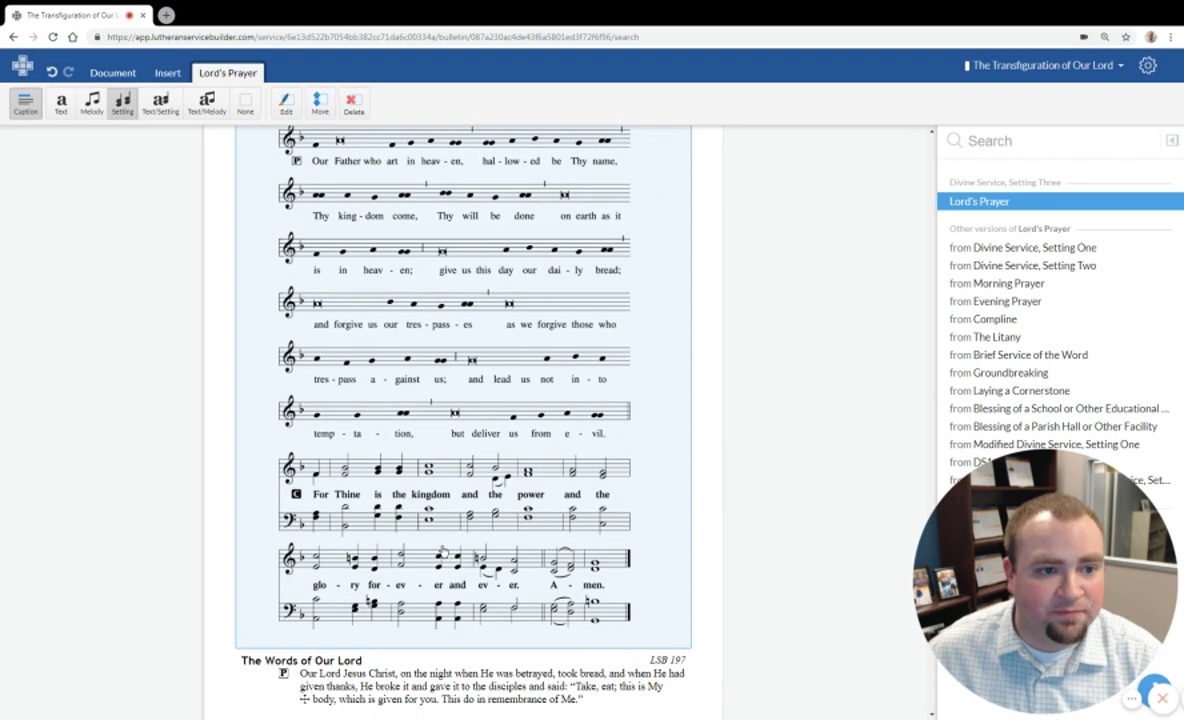
left_click(160, 104)
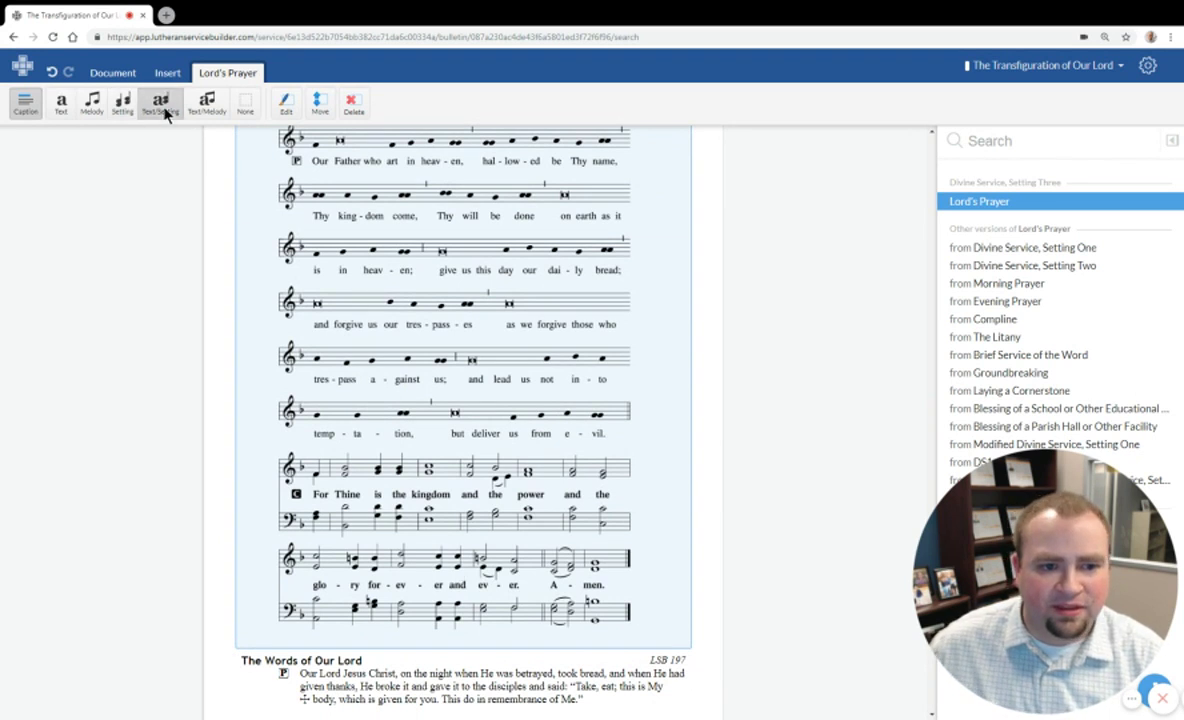
scroll(402, 341, "up", 2)
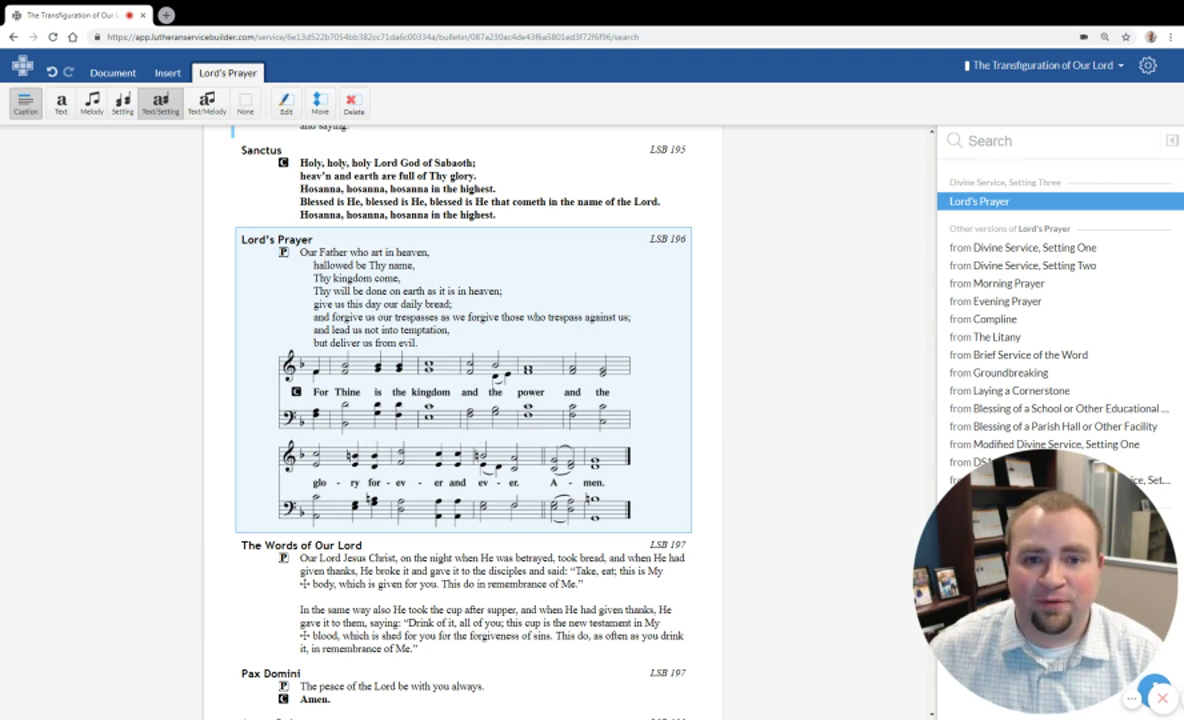
left_click(62, 112)
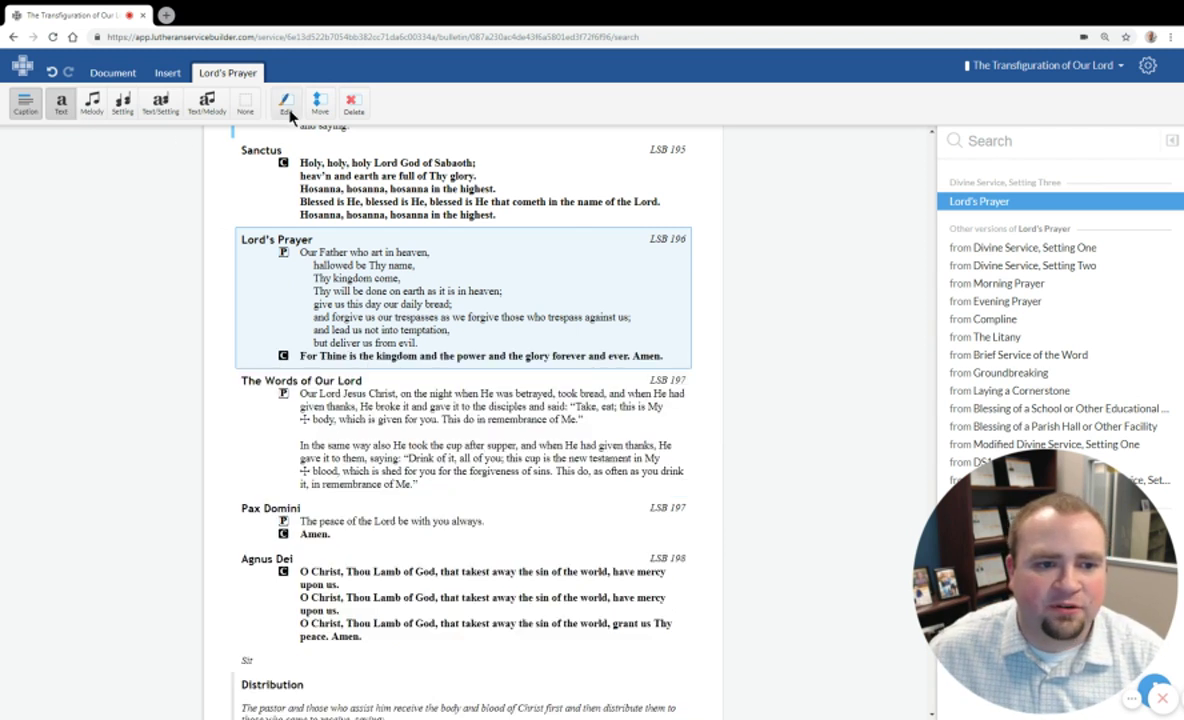
- Open the Lord's Prayer for editing and copy the congregation's closing line to the end of the pastor's text
right_click(496, 269)
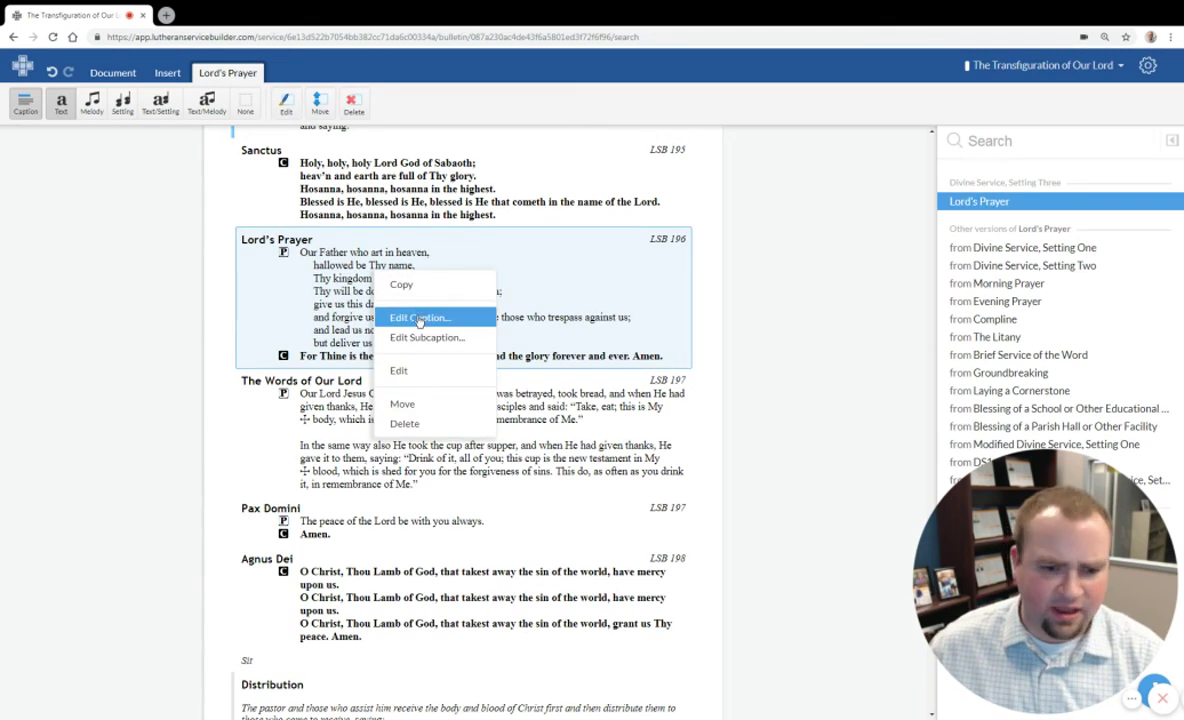
left_click(422, 373)
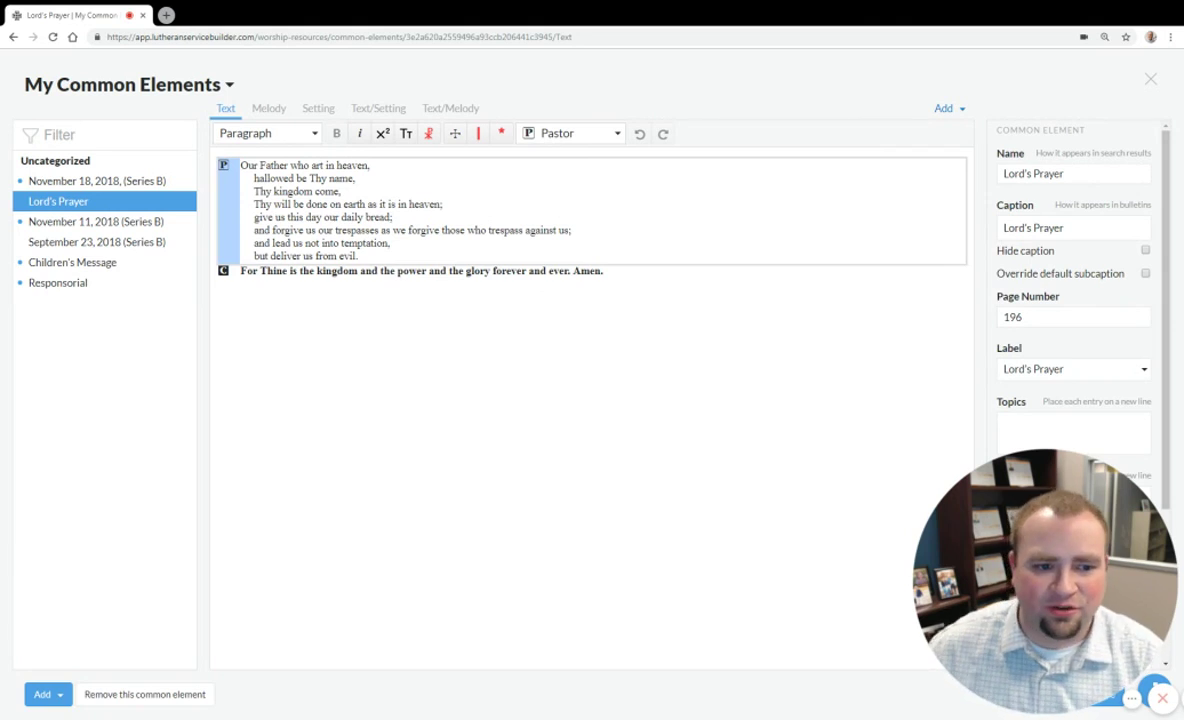
left_click(448, 271)
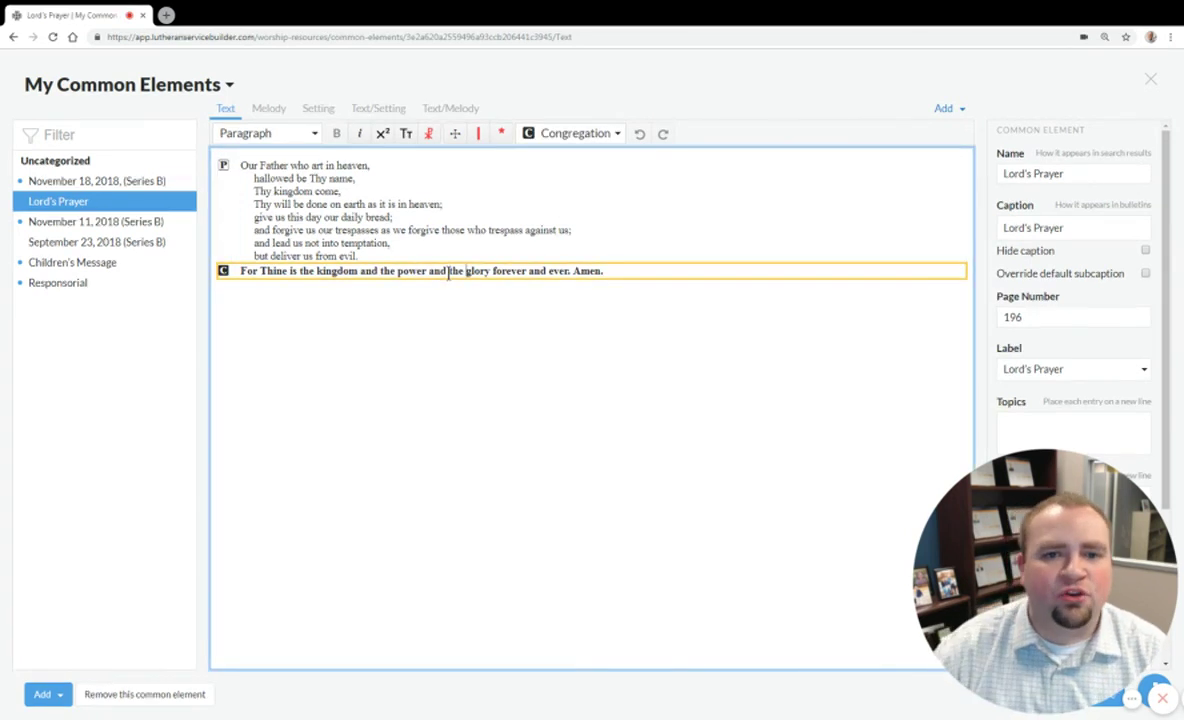
left_click(465, 271)
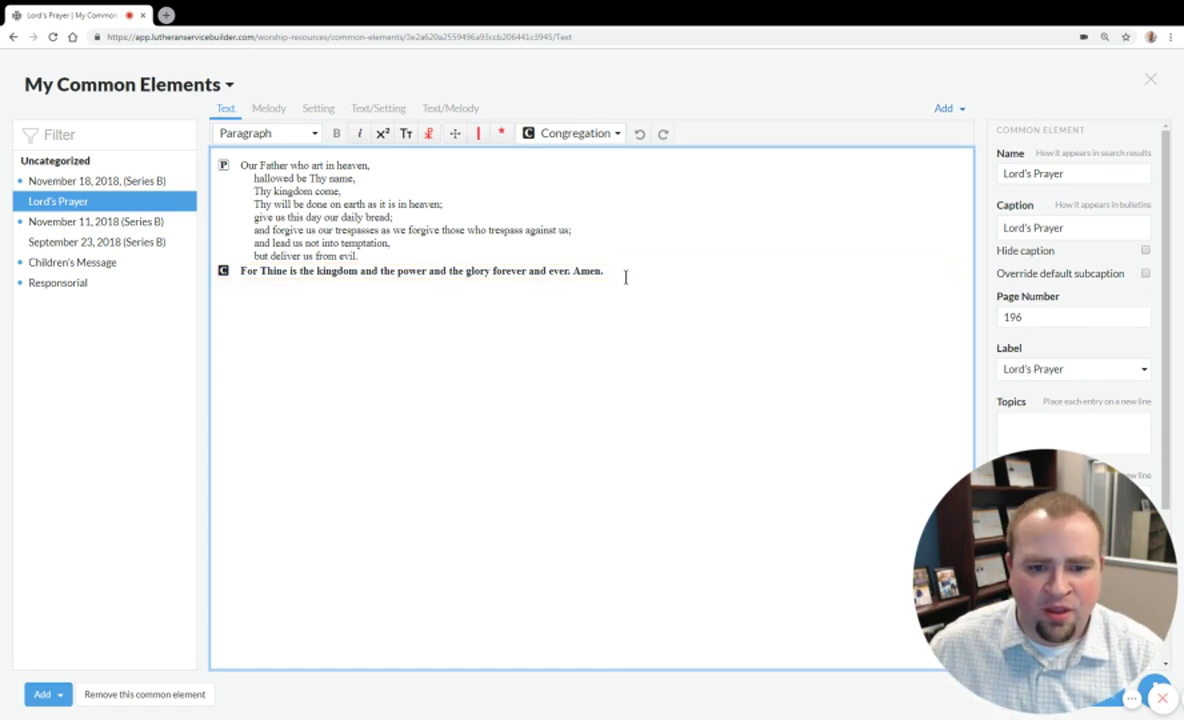
left_click_drag(626, 275, 236, 272)
key("ctrl+c")
left_click(384, 255)
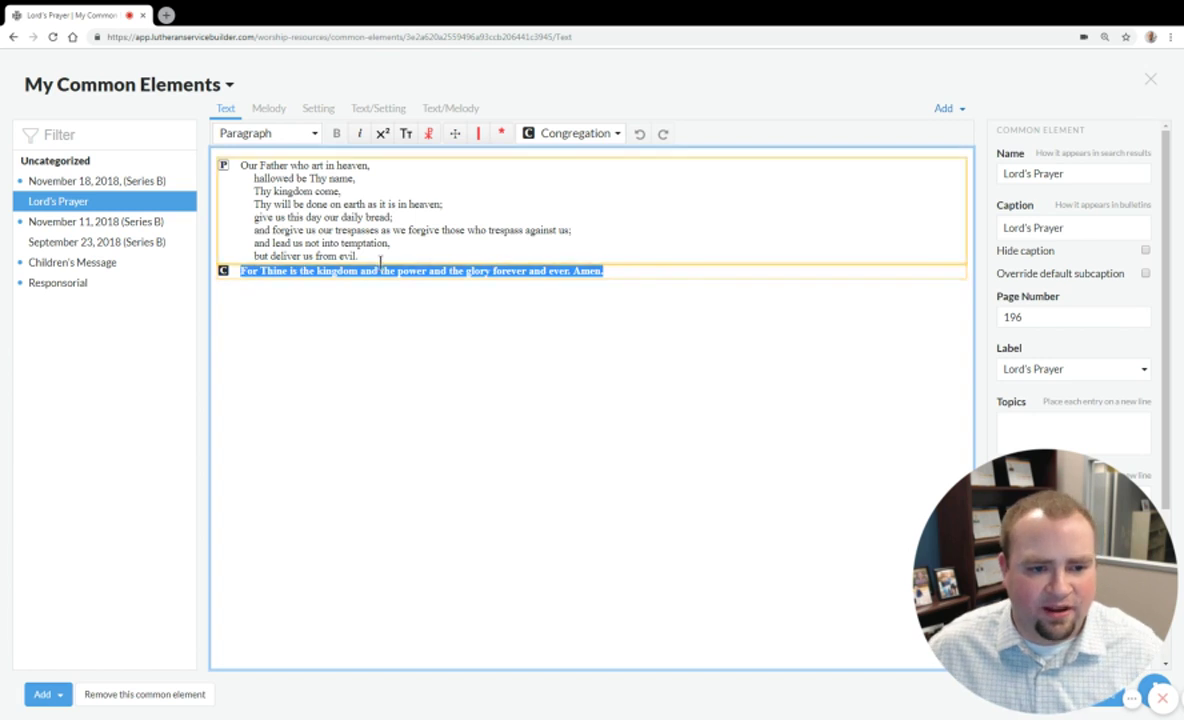
key("ctrl+v")
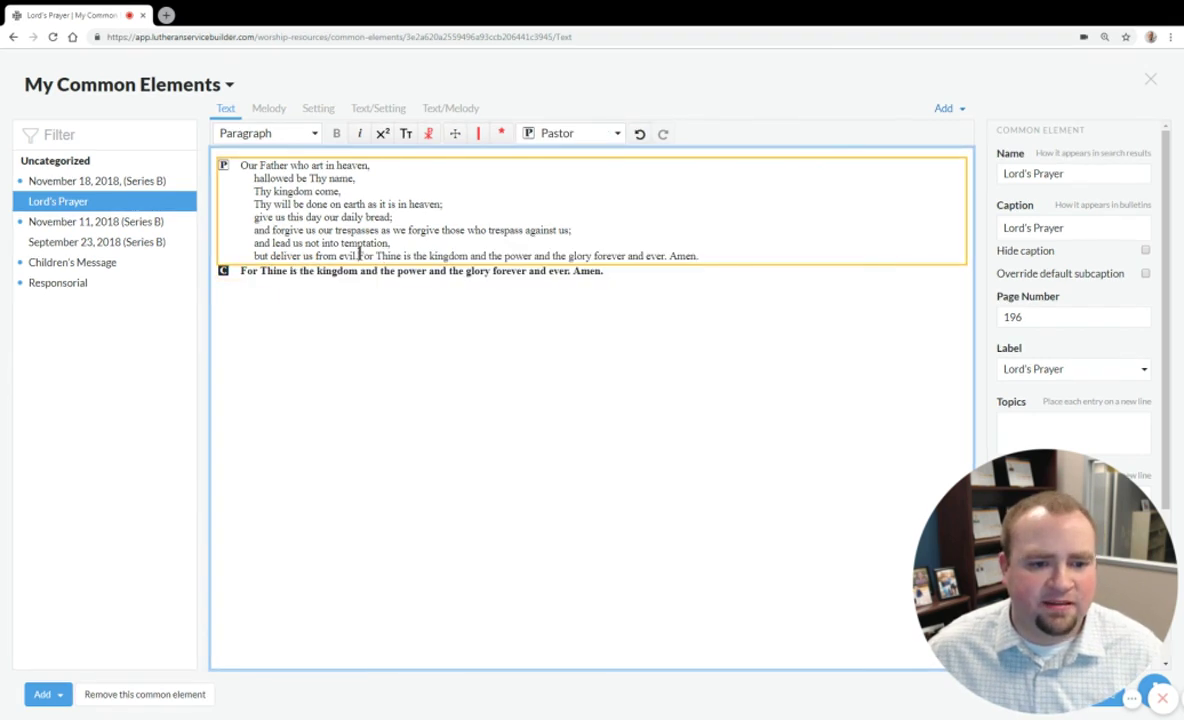
- Delete the separate closing line below the pastor's text and assign the whole prayer to the Congregation
left_click(543, 272)
left_click_drag(610, 272, 239, 272)
key("BackSpace")
key("BackSpace")
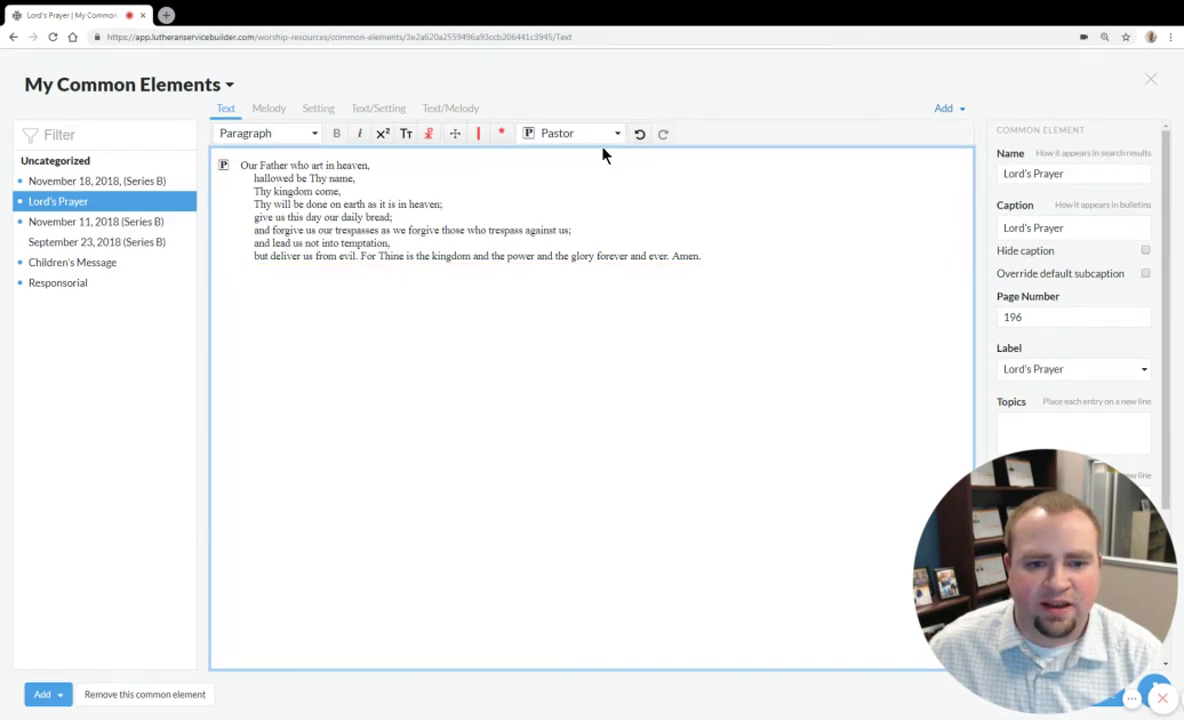
left_click(575, 133)
left_click(572, 205)
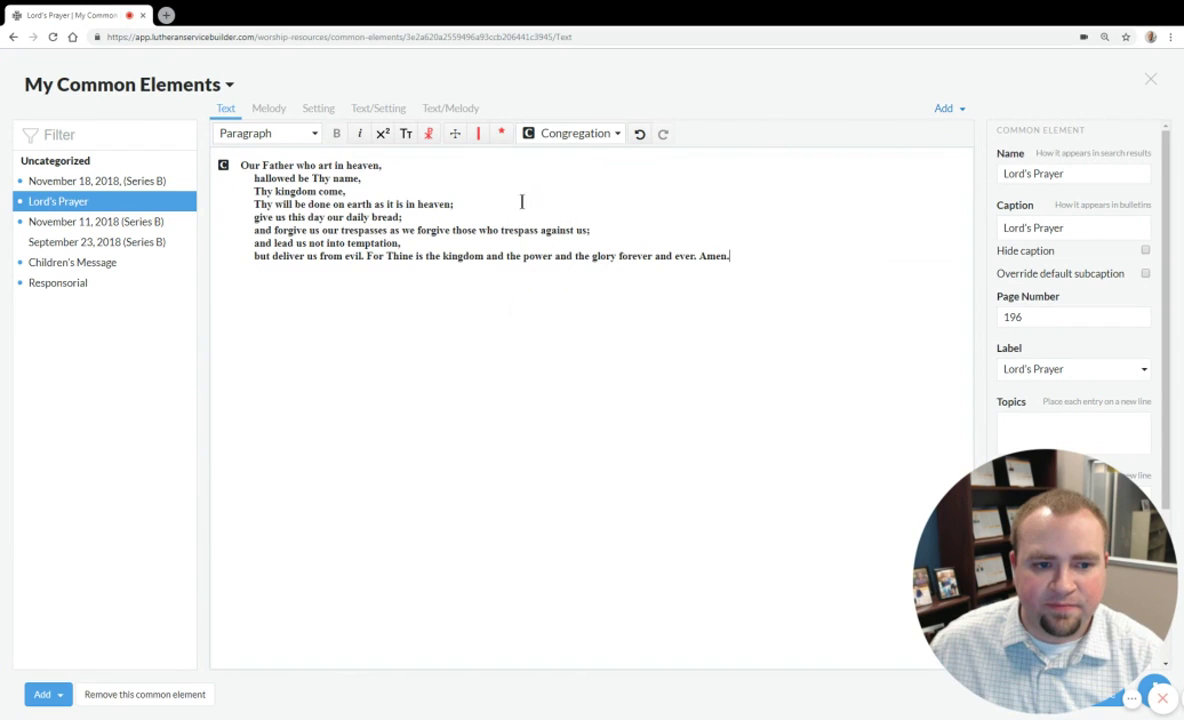
- Remove line breaks and extra indents between the prayer's lines so the text runs on in paragraph form
left_click(463, 165)
key("Delete")
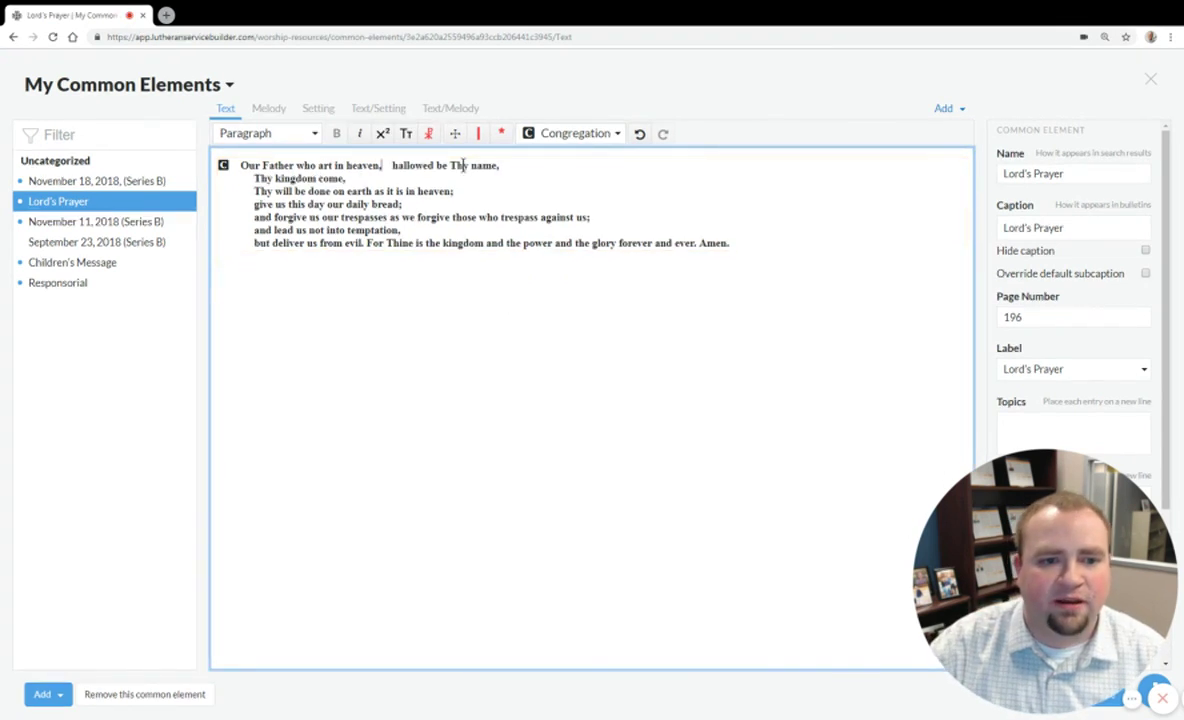
left_click(491, 165)
key("Delete")
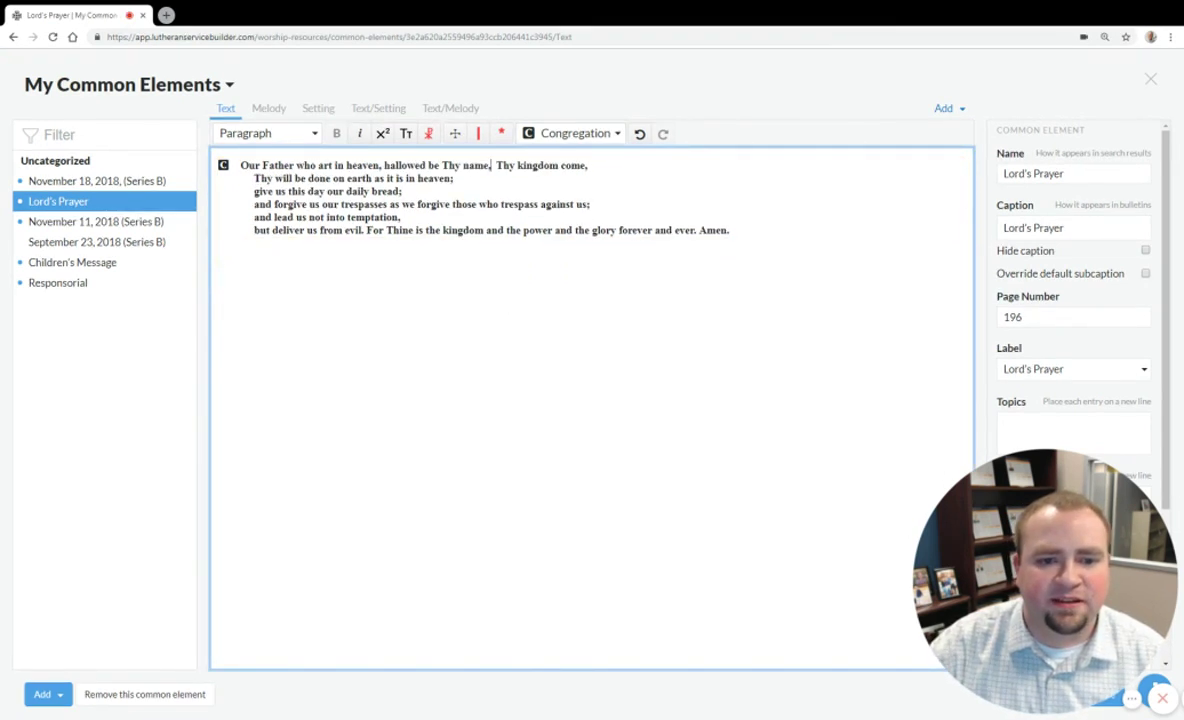
key("End")
key("Delete")
key("Delete")
key("Delete")
key("Delete")
key("Delete")
key("Delete")
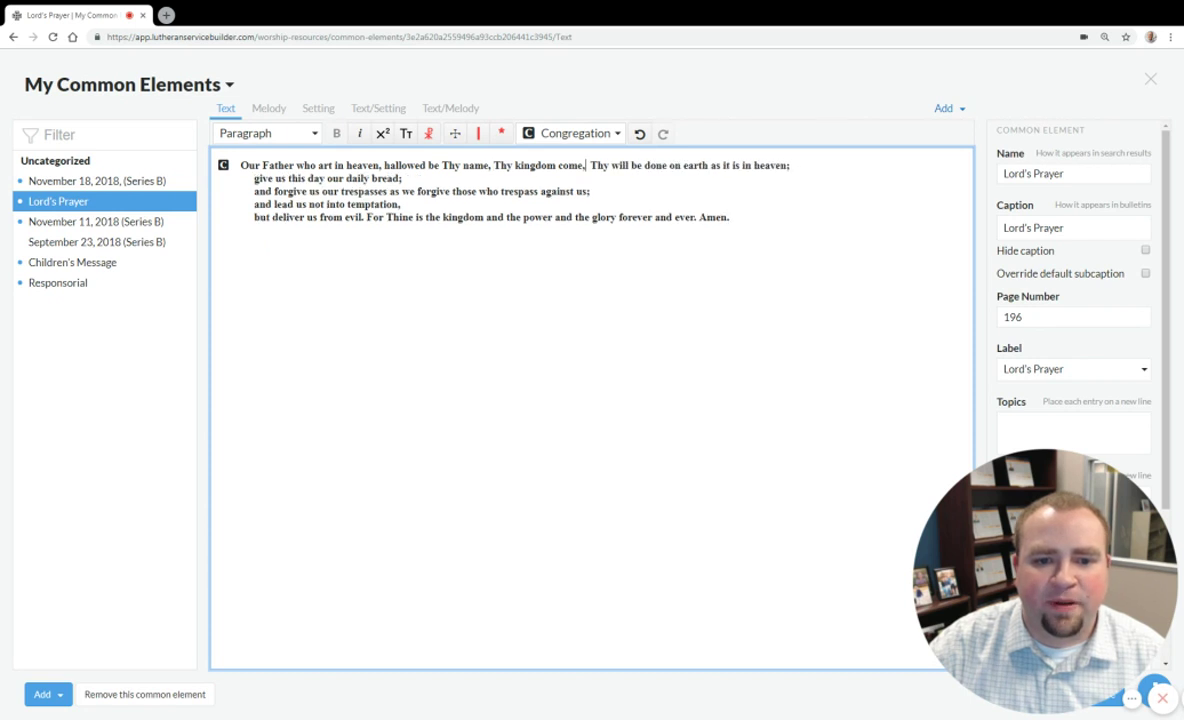
key("End")
key("Delete")
key("Delete")
key("Delete")
key("Delete")
key("Delete")
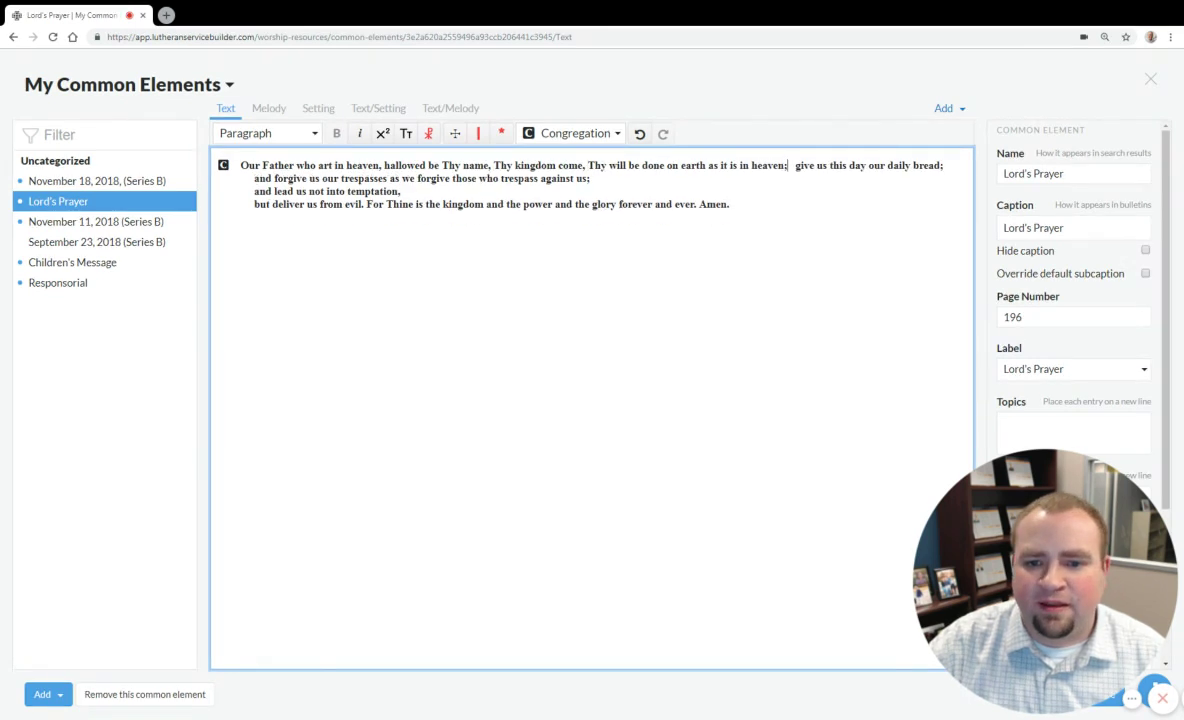
key("End")
key("Delete")
key("Delete")
key("Delete")
key("Delete")
key("Delete")
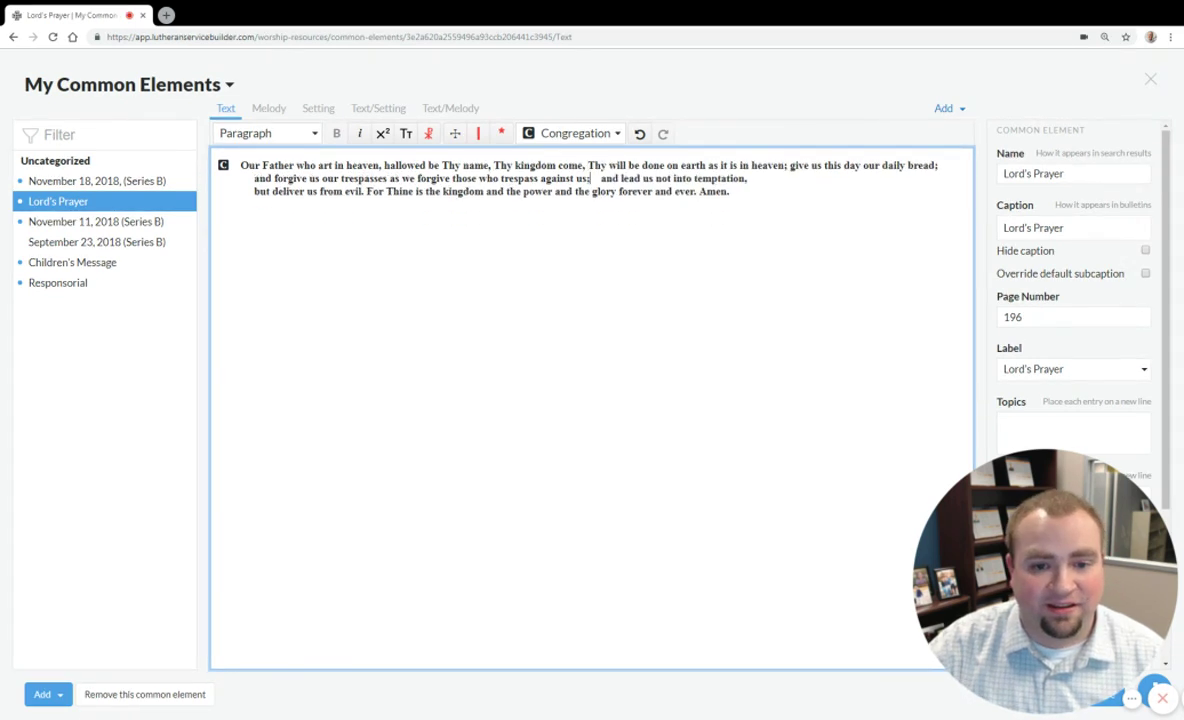
key("End")
key("Delete")
key("Delete")
key("Delete")
key("Delete")
key("Delete")
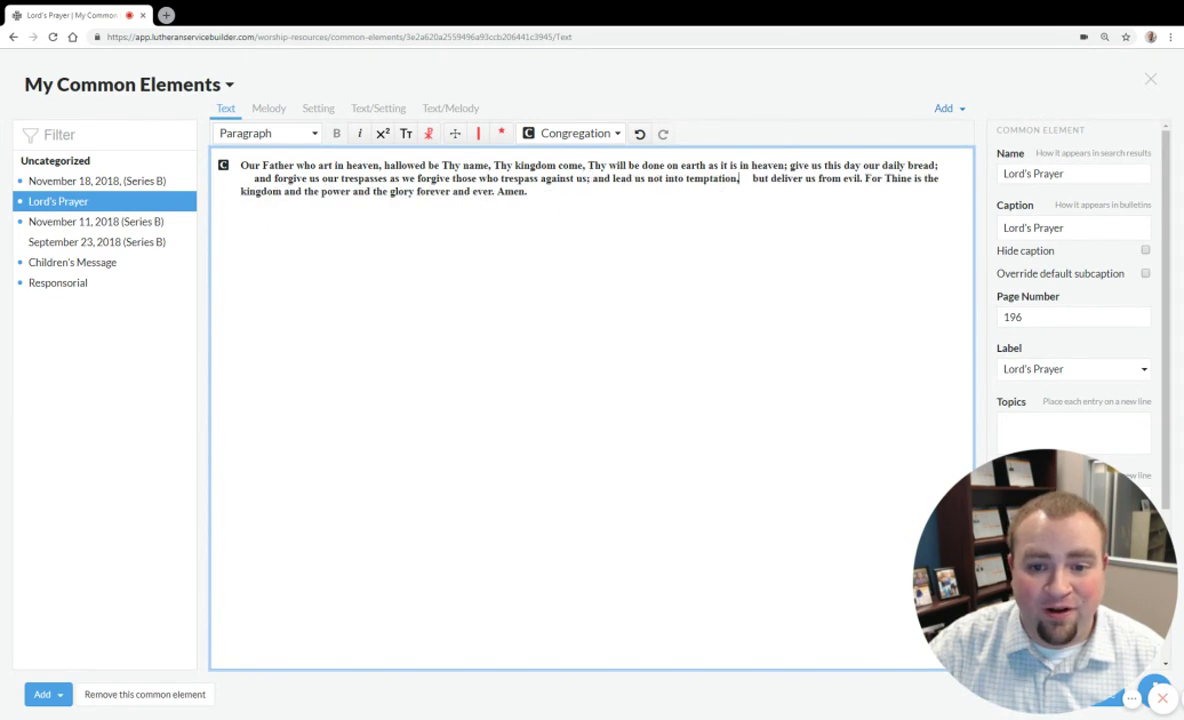
key("Delete")
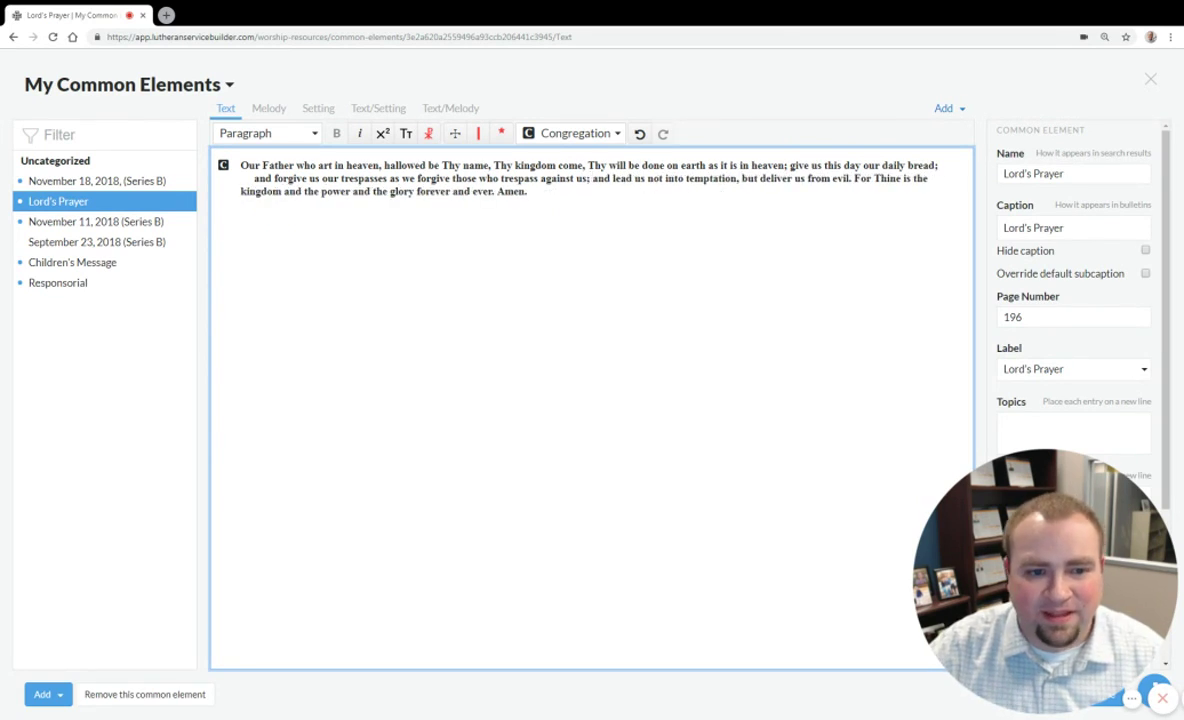
- Save the edited Lord's Prayer common element
left_click(766, 469)
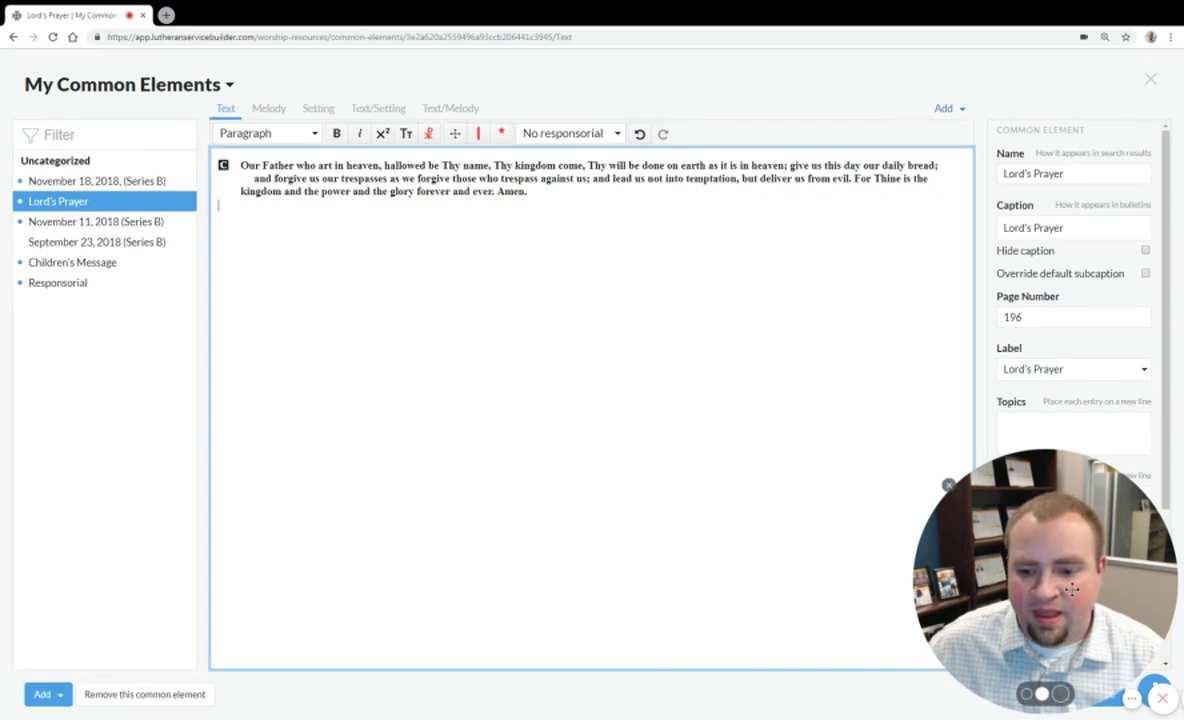
left_click_drag(1080, 615, 935, 615)
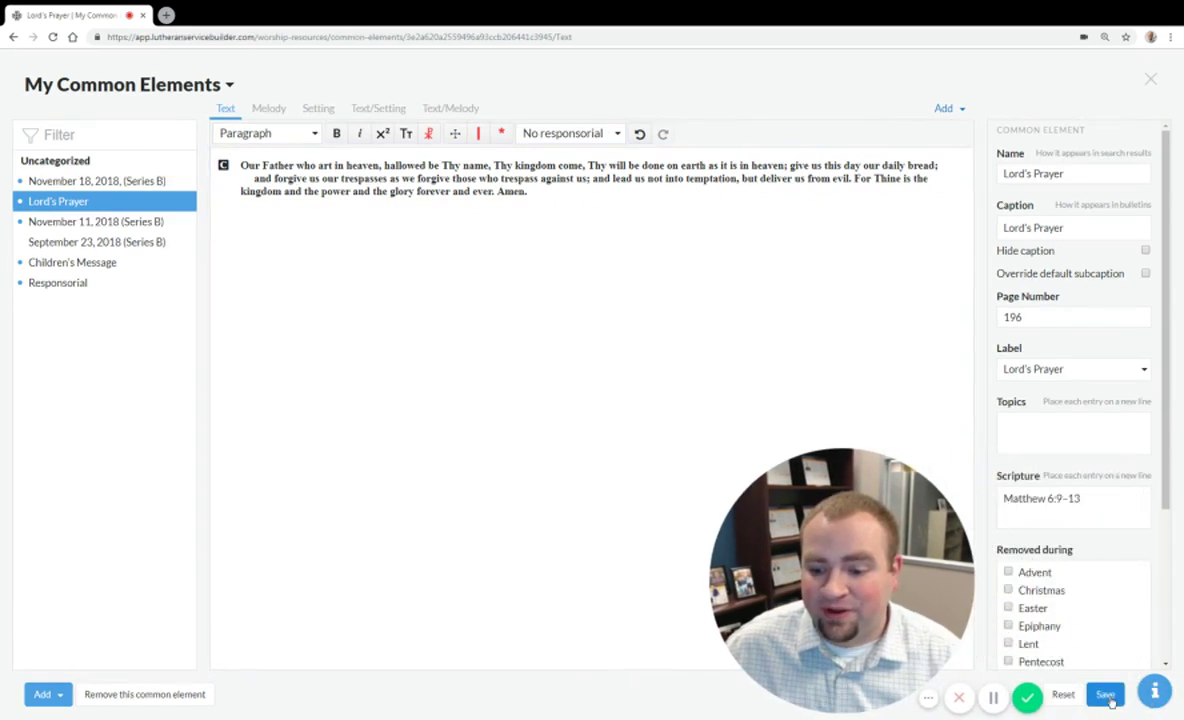
left_click(1096, 690)
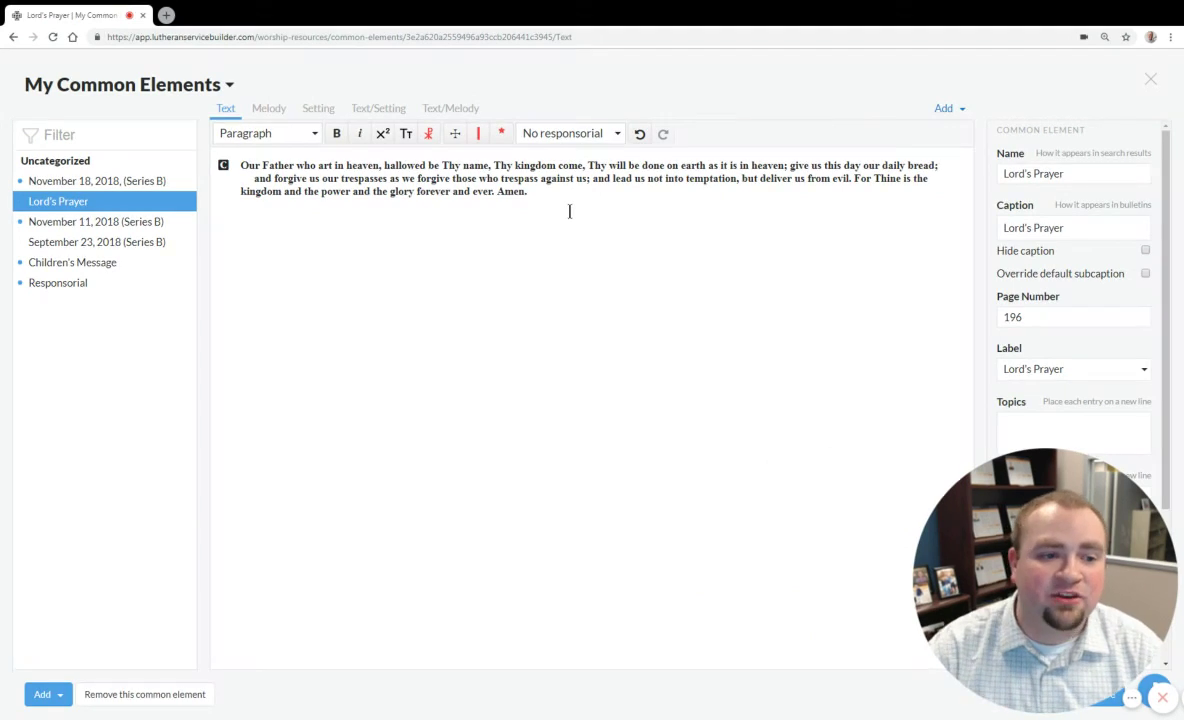
- Rename the edited common element as "Lord's Prayer - Paragraph Style" and return to the Lord's Prayer in the bulletin
double_click(89, 203)
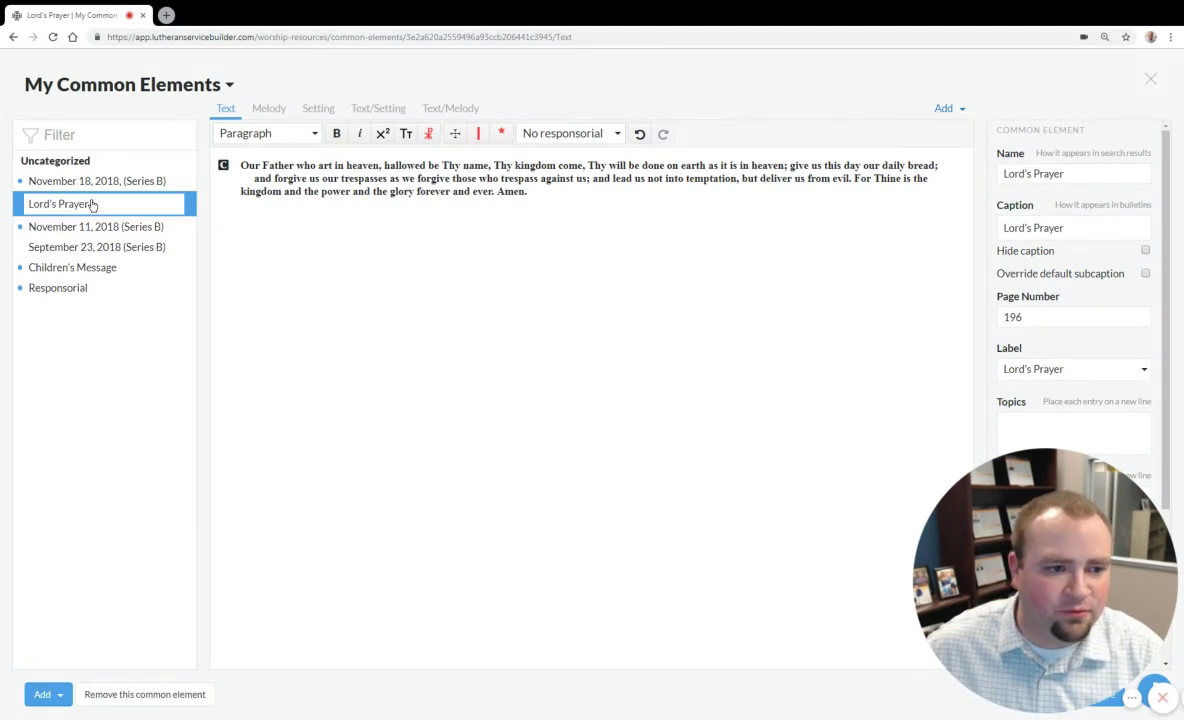
left_click(112, 203)
type("- Paragr")
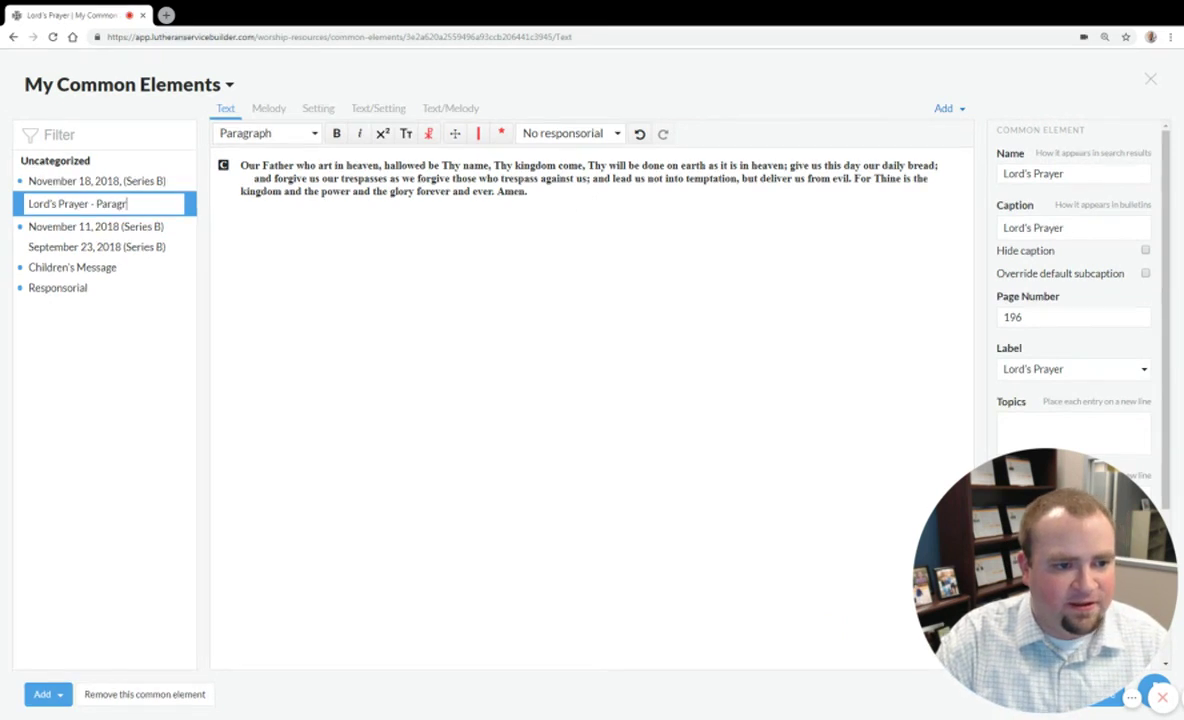
type("aph Style")
key("Return")
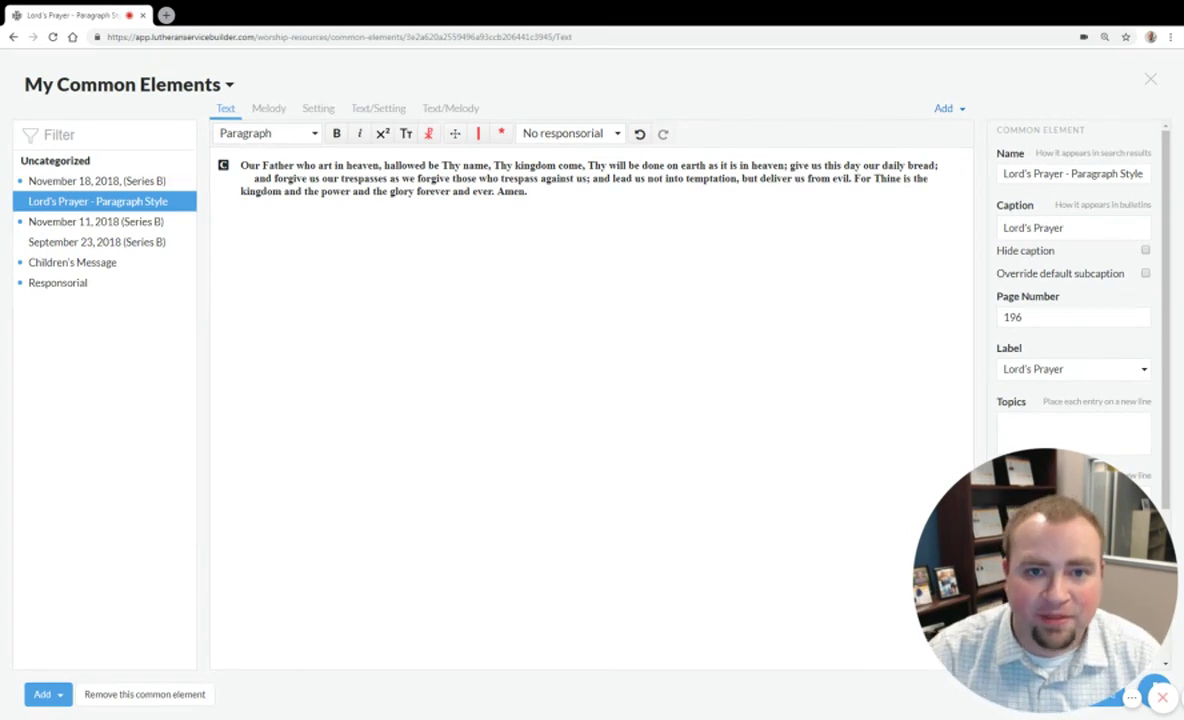
left_click(1151, 78)
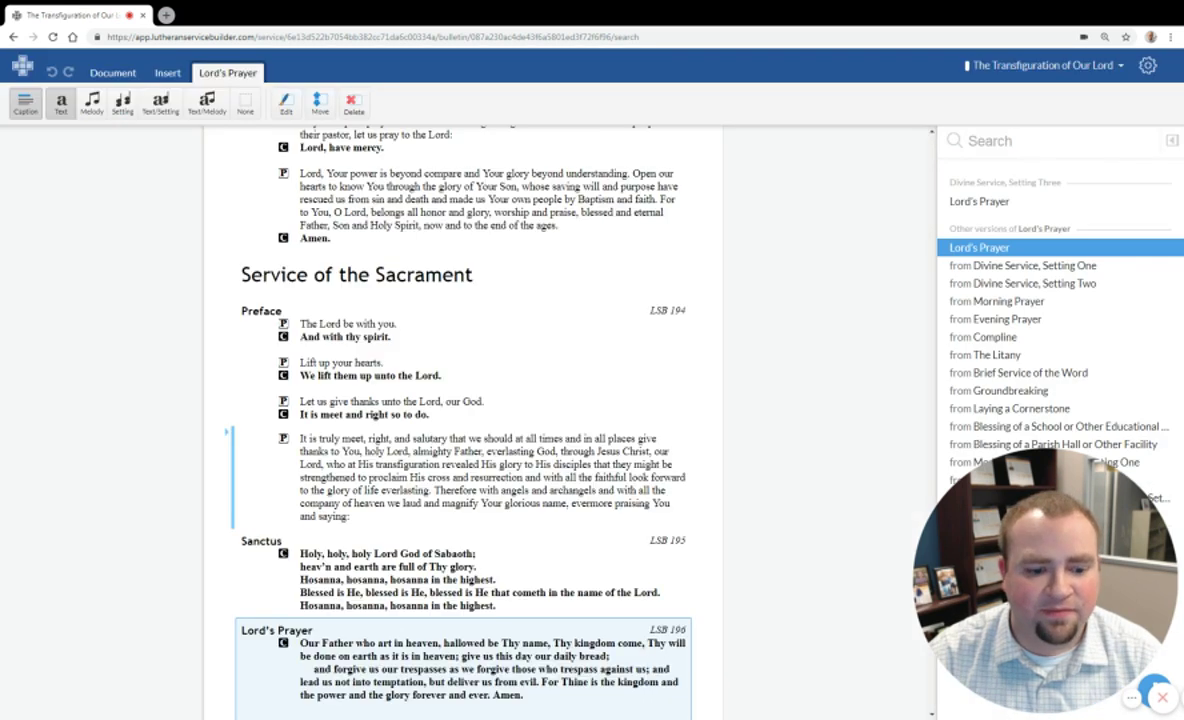
scroll(520, 265, "down", 2)
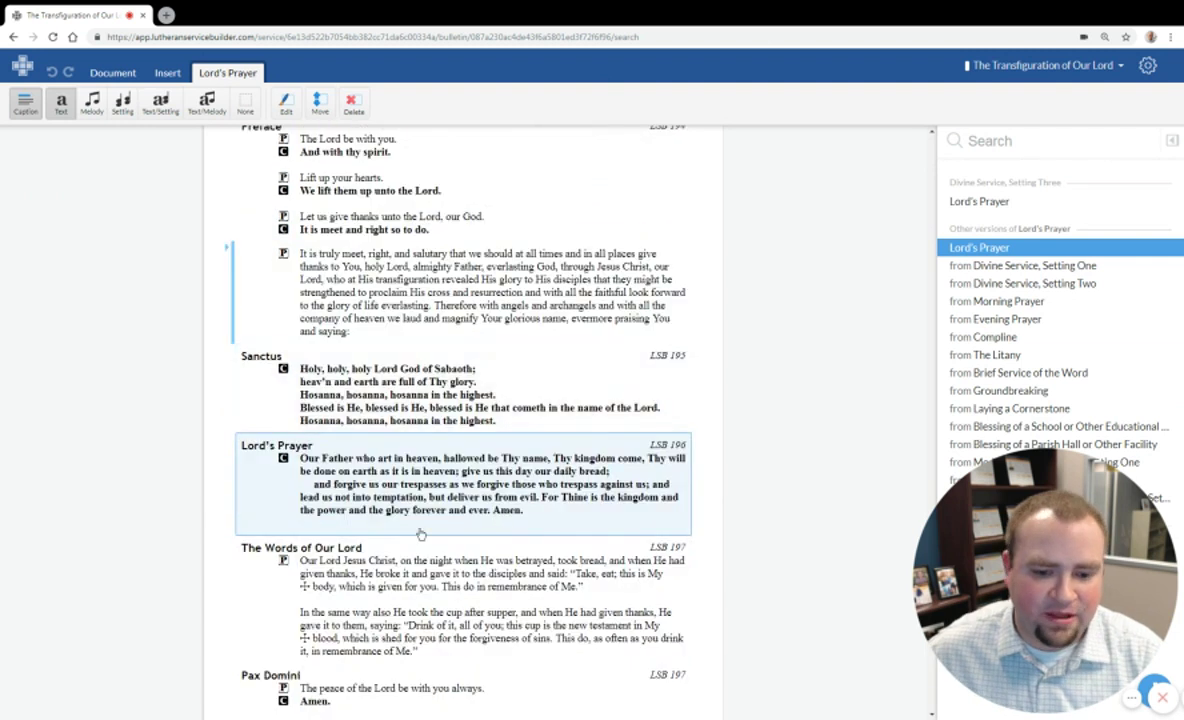